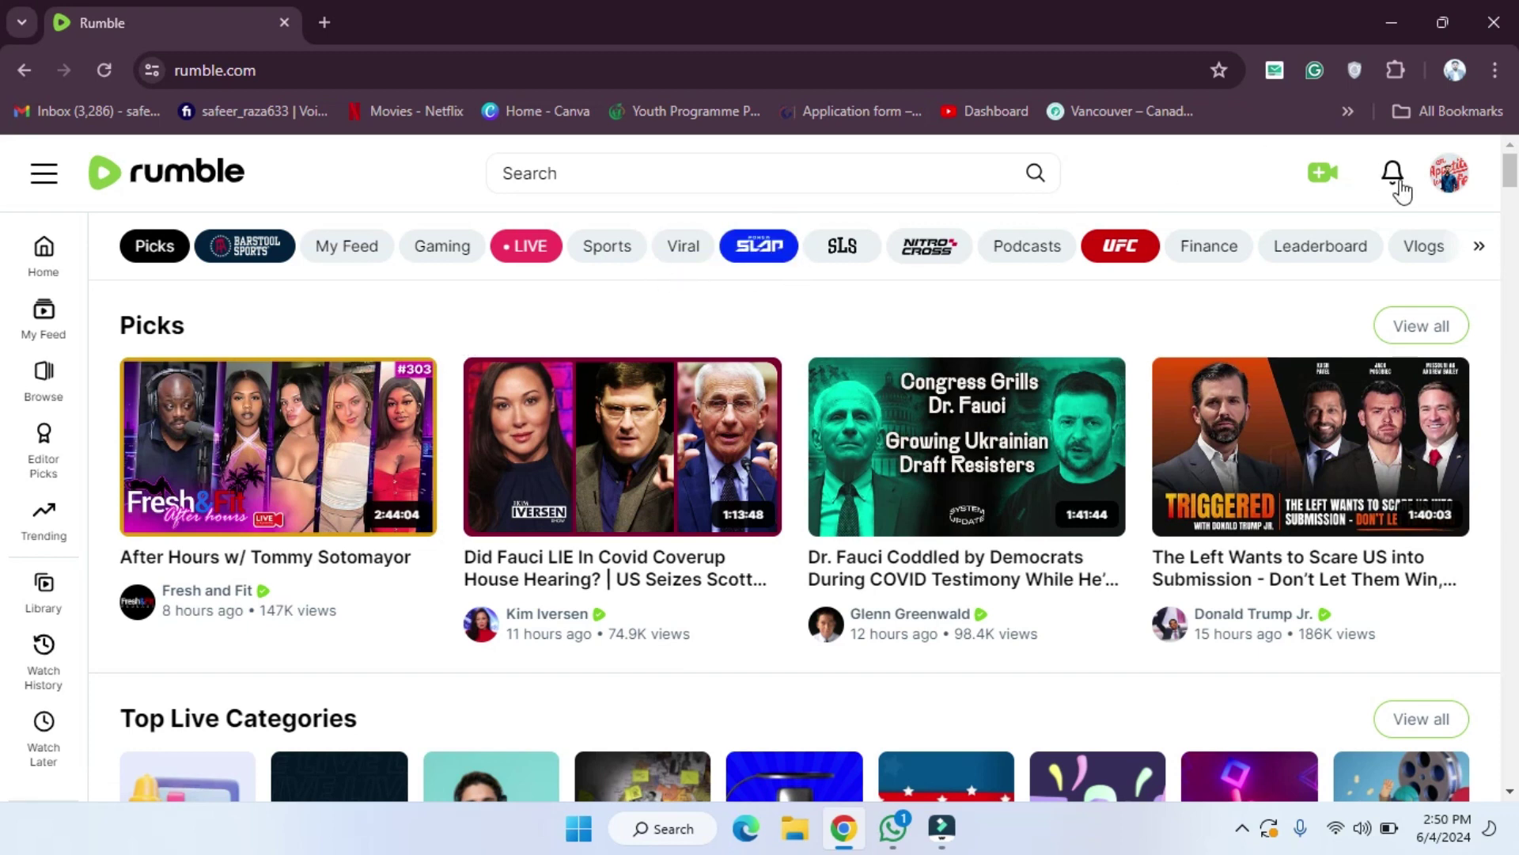
Step: Go to the Stats & Earnings page from the profile account menu
click(1449, 173)
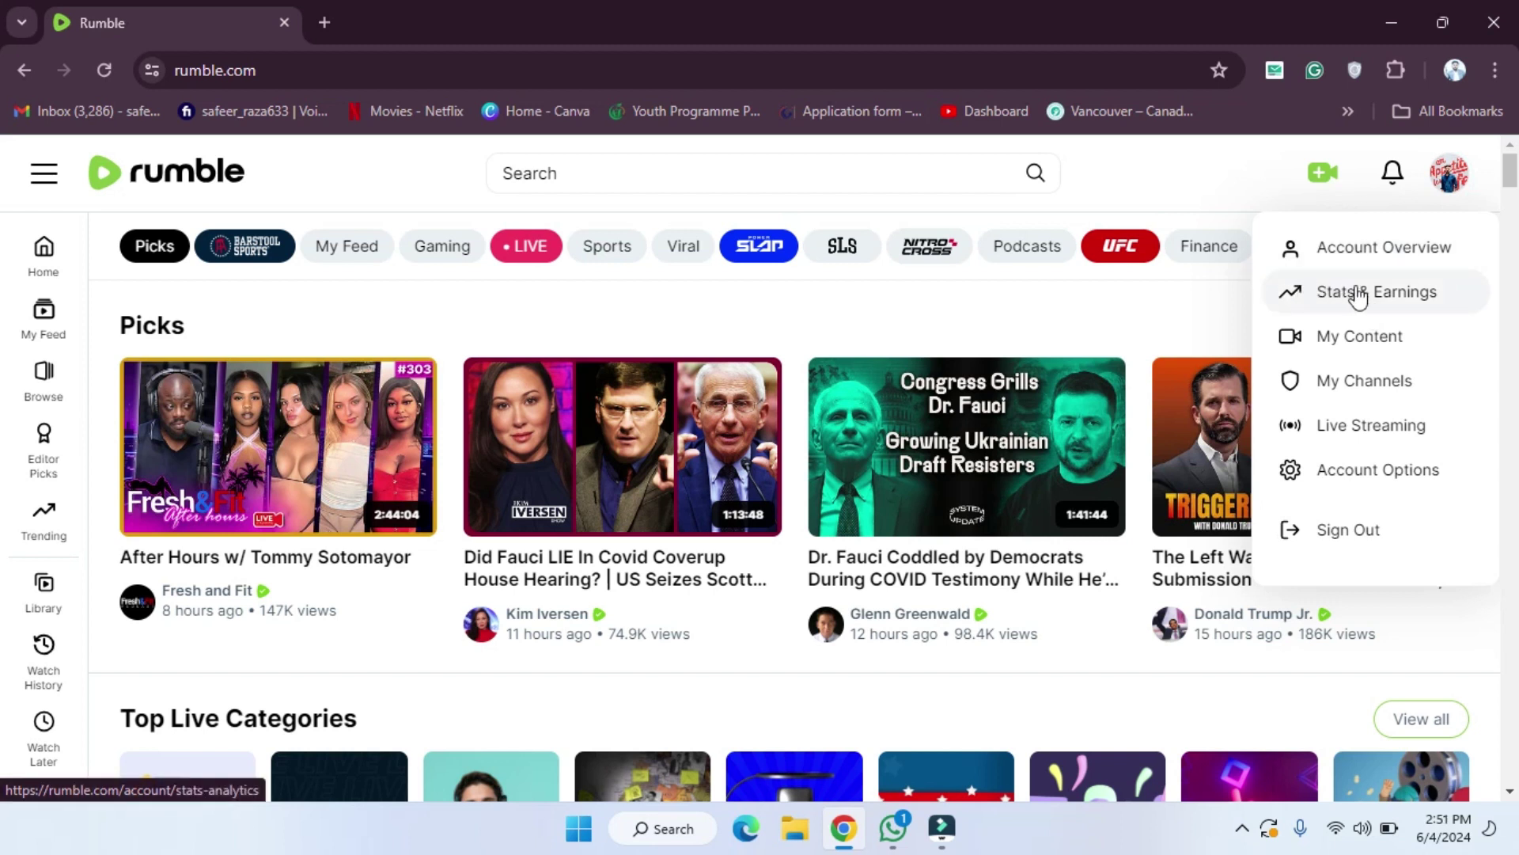
click(1314, 304)
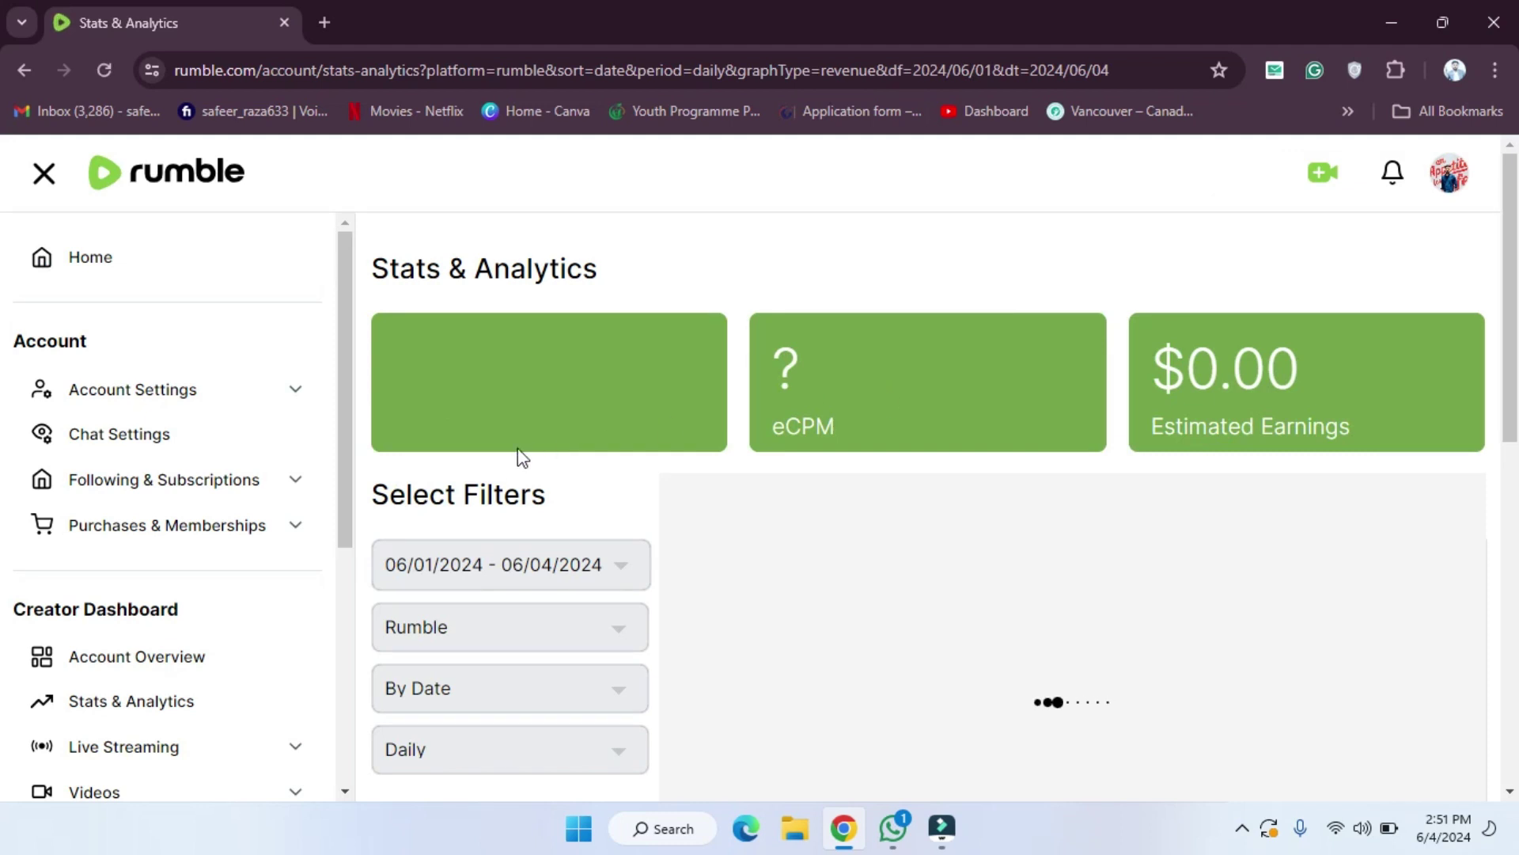
scroll(714, 526, down, 2)
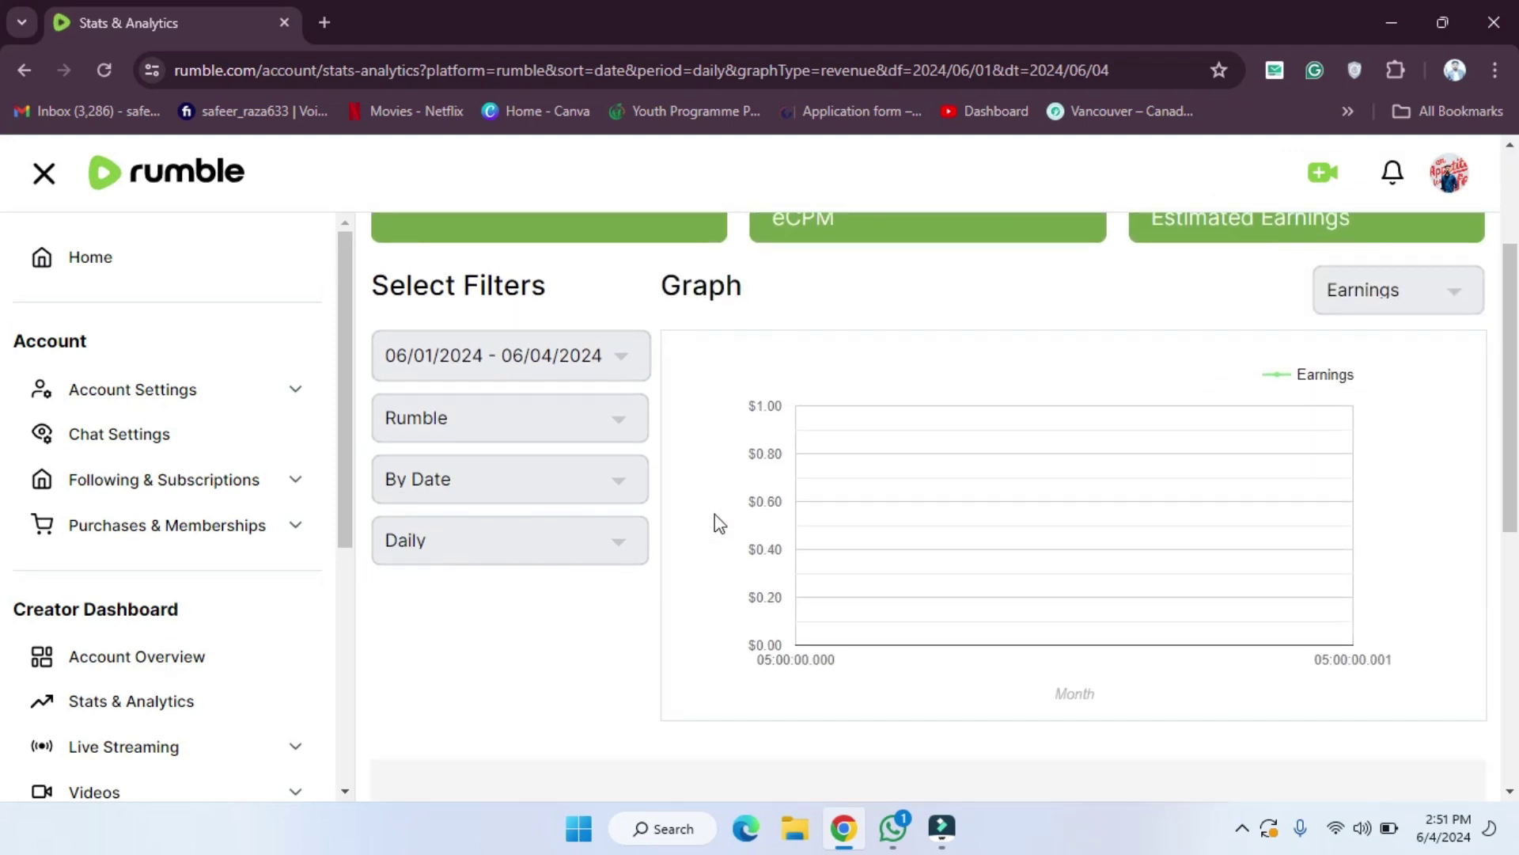
Step: Set the graph metric to Raw Views (after briefly trying Fill Rate %)
click(1402, 299)
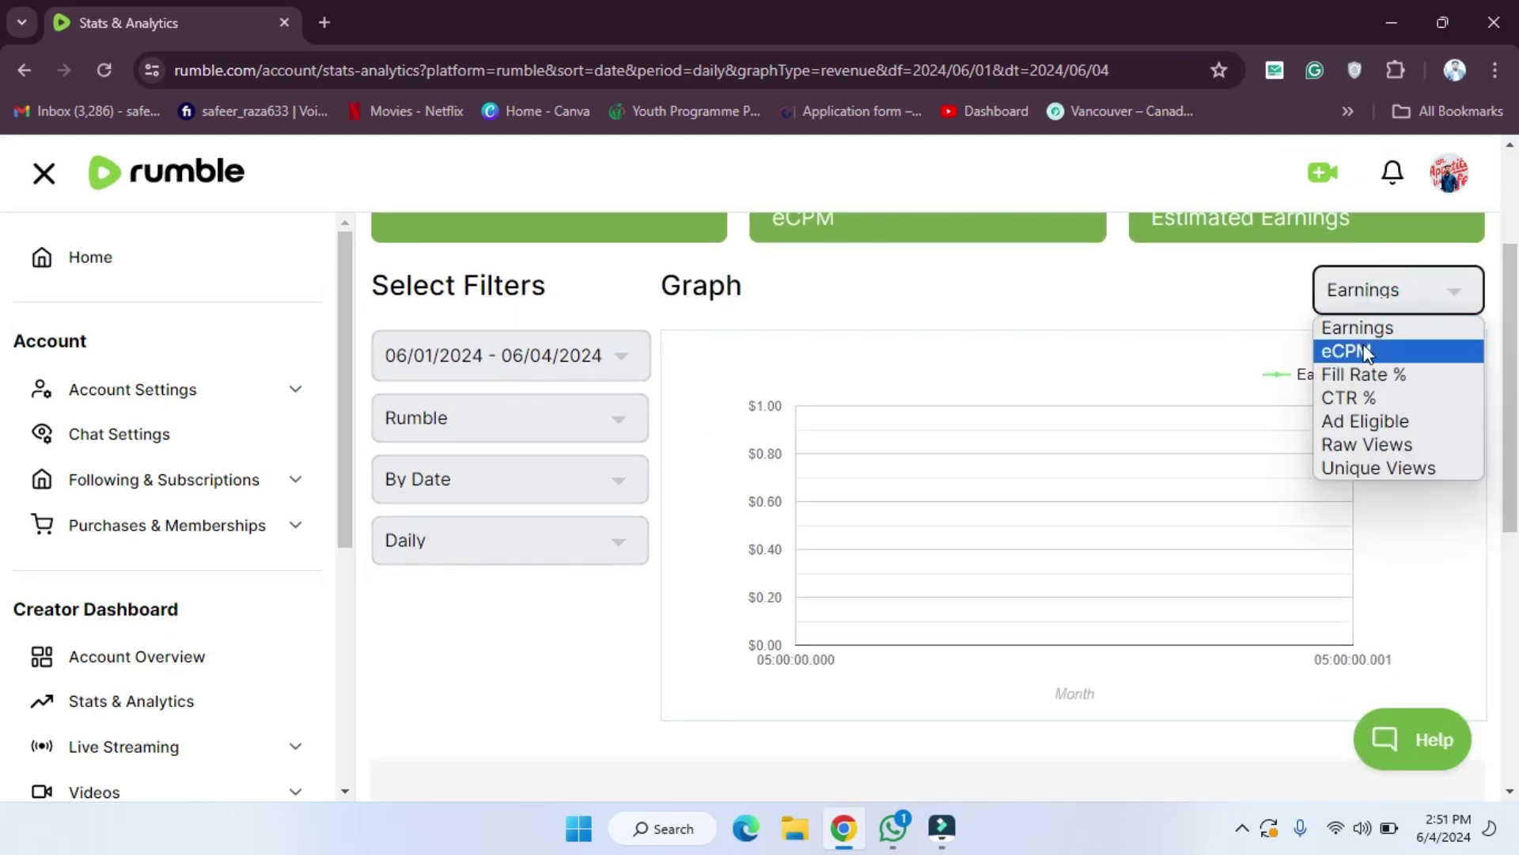
click(1354, 376)
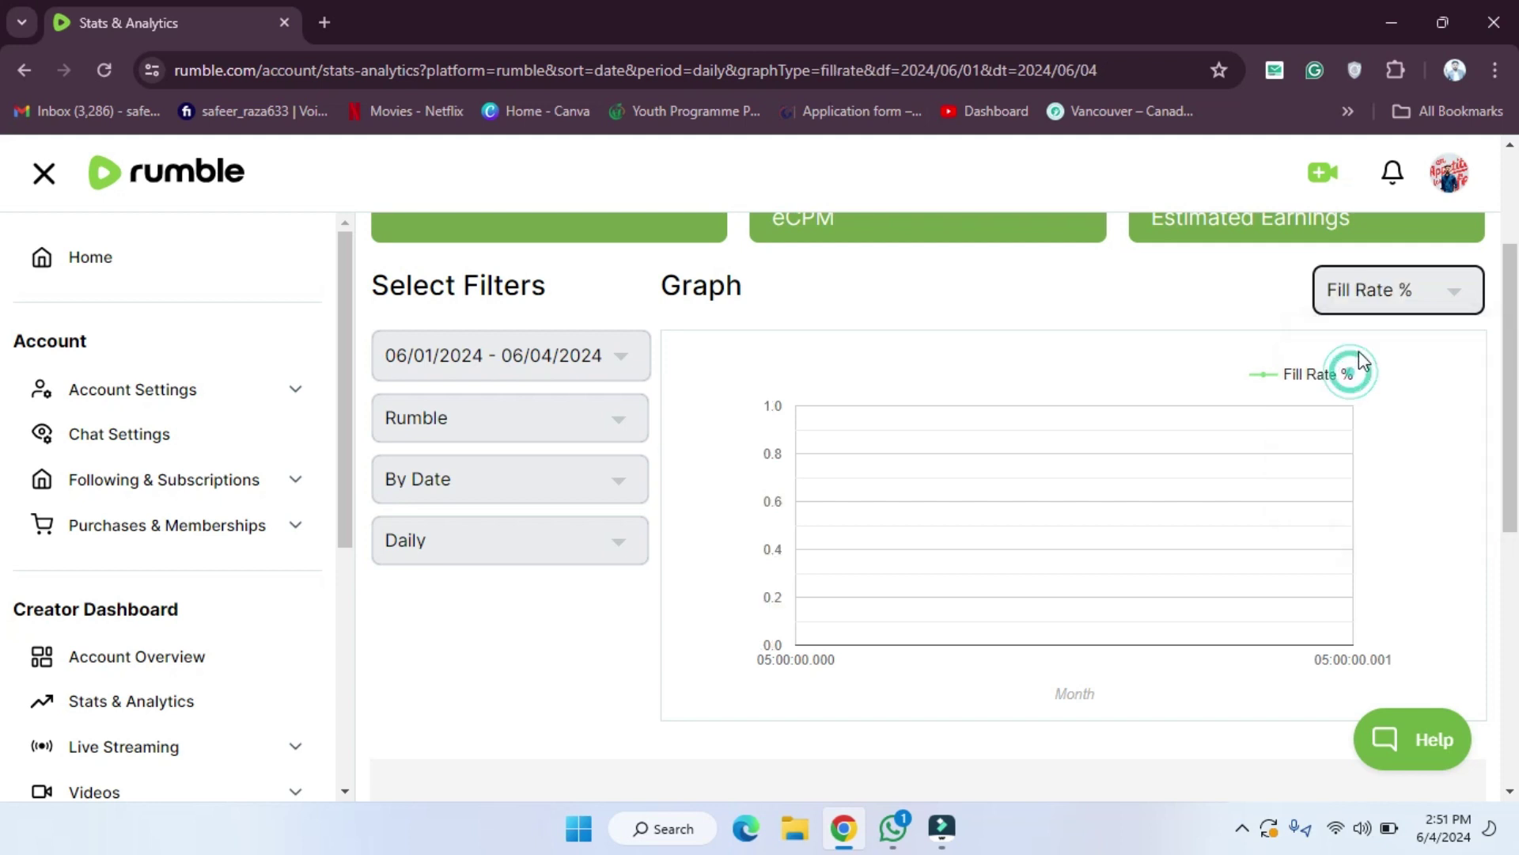
click(1374, 291)
click(1374, 449)
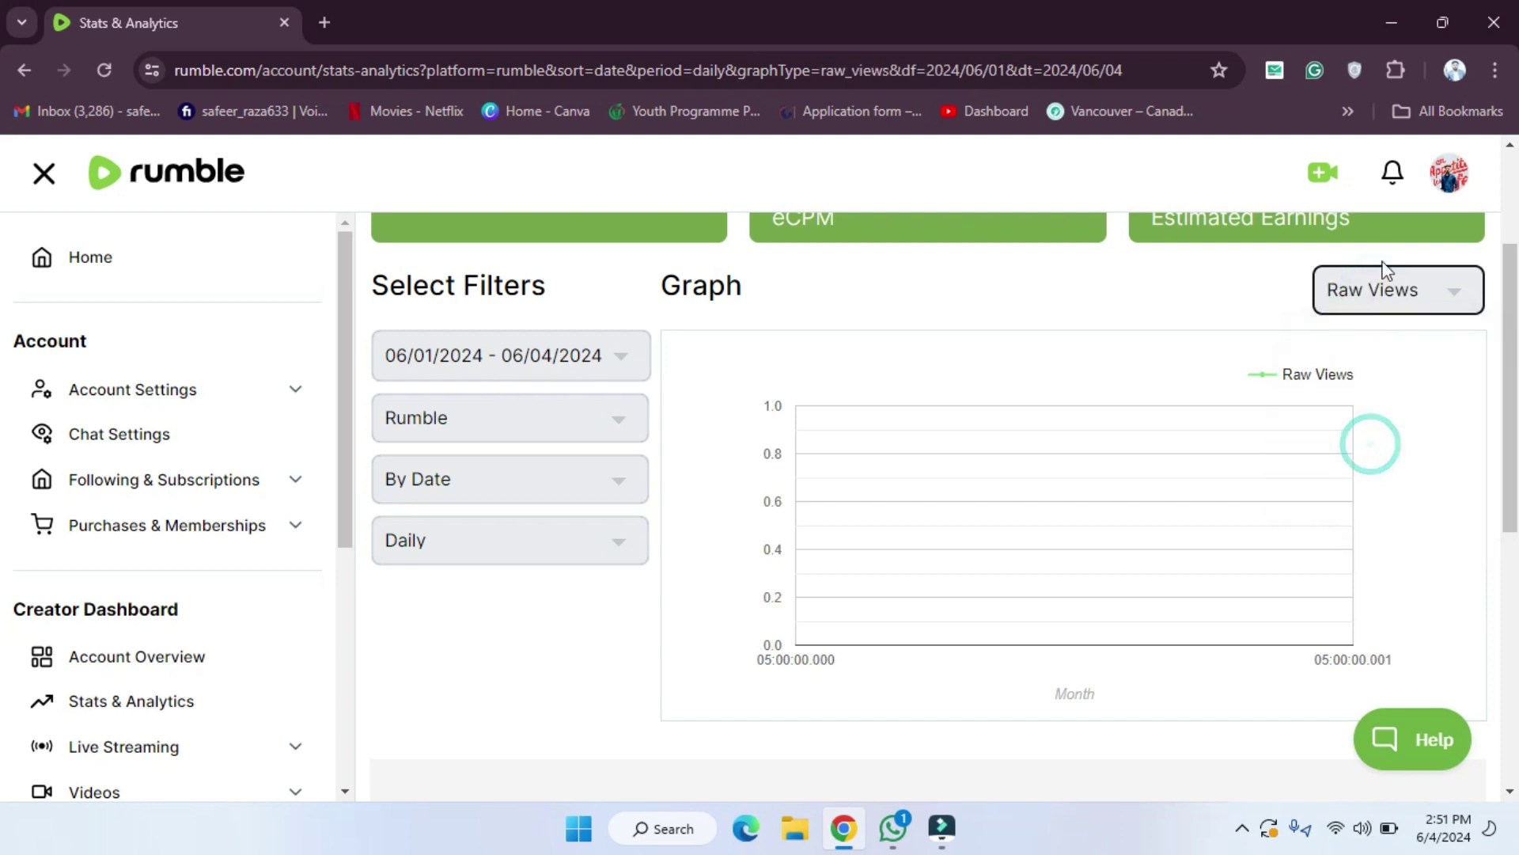
click(1377, 287)
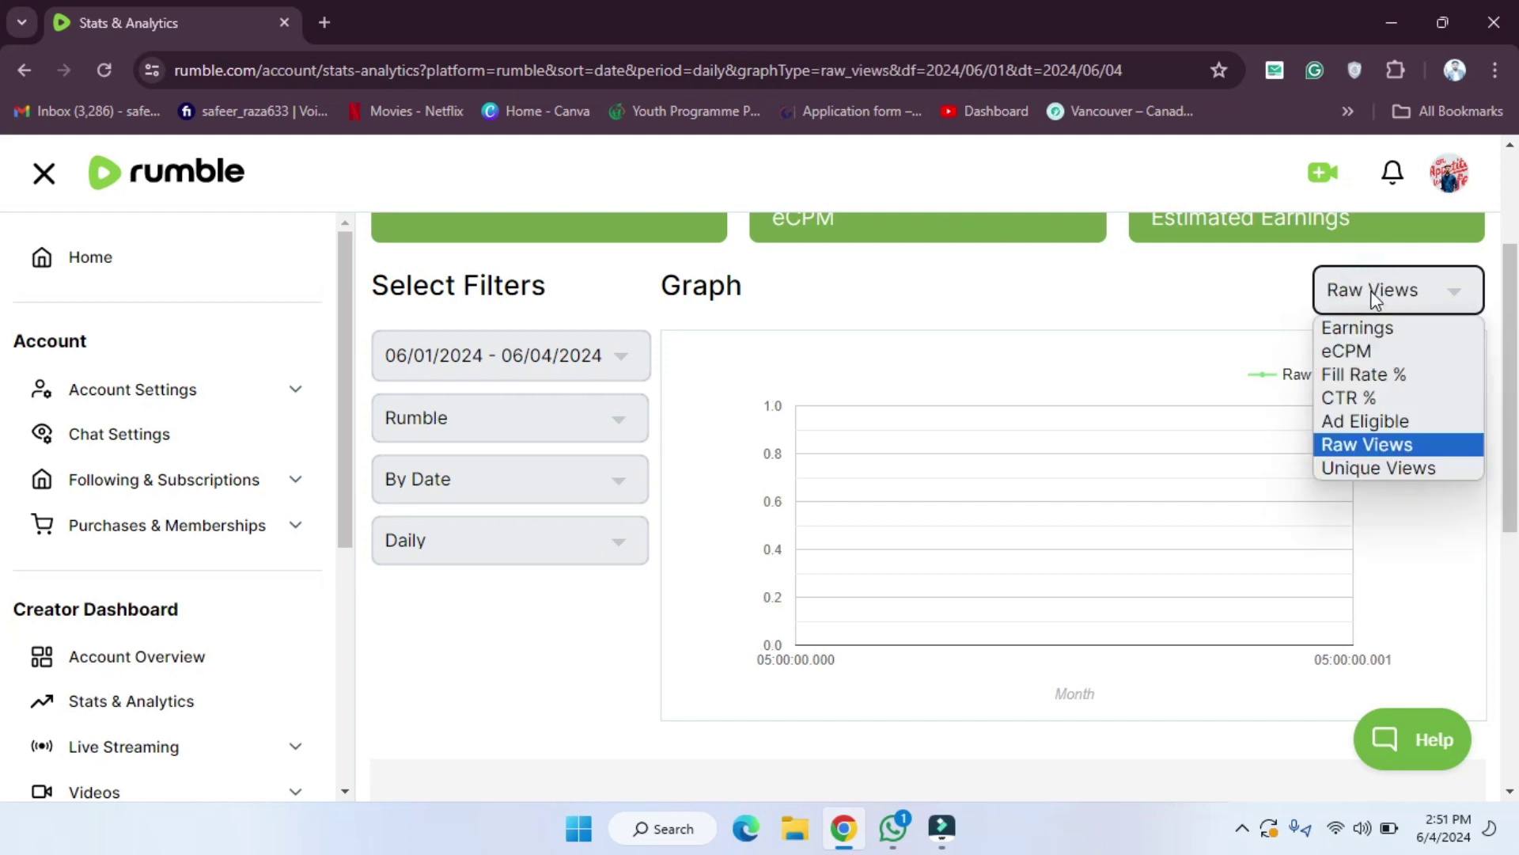
click(1360, 464)
click(504, 373)
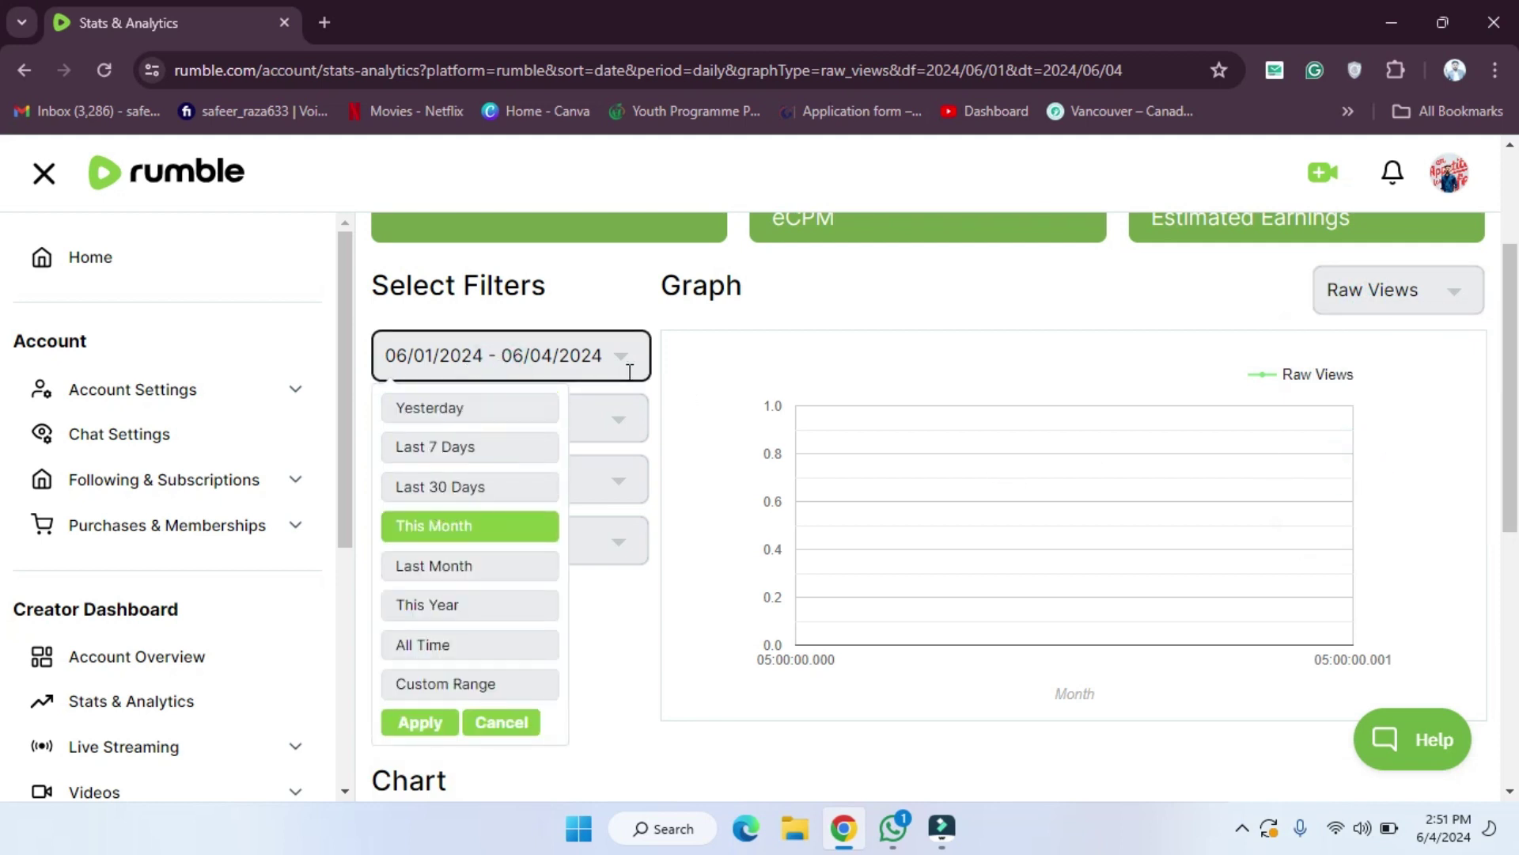
Step: Keep platform Rumble and By Date sorting, and change the period from Daily to Weekly
click(661, 412)
click(589, 428)
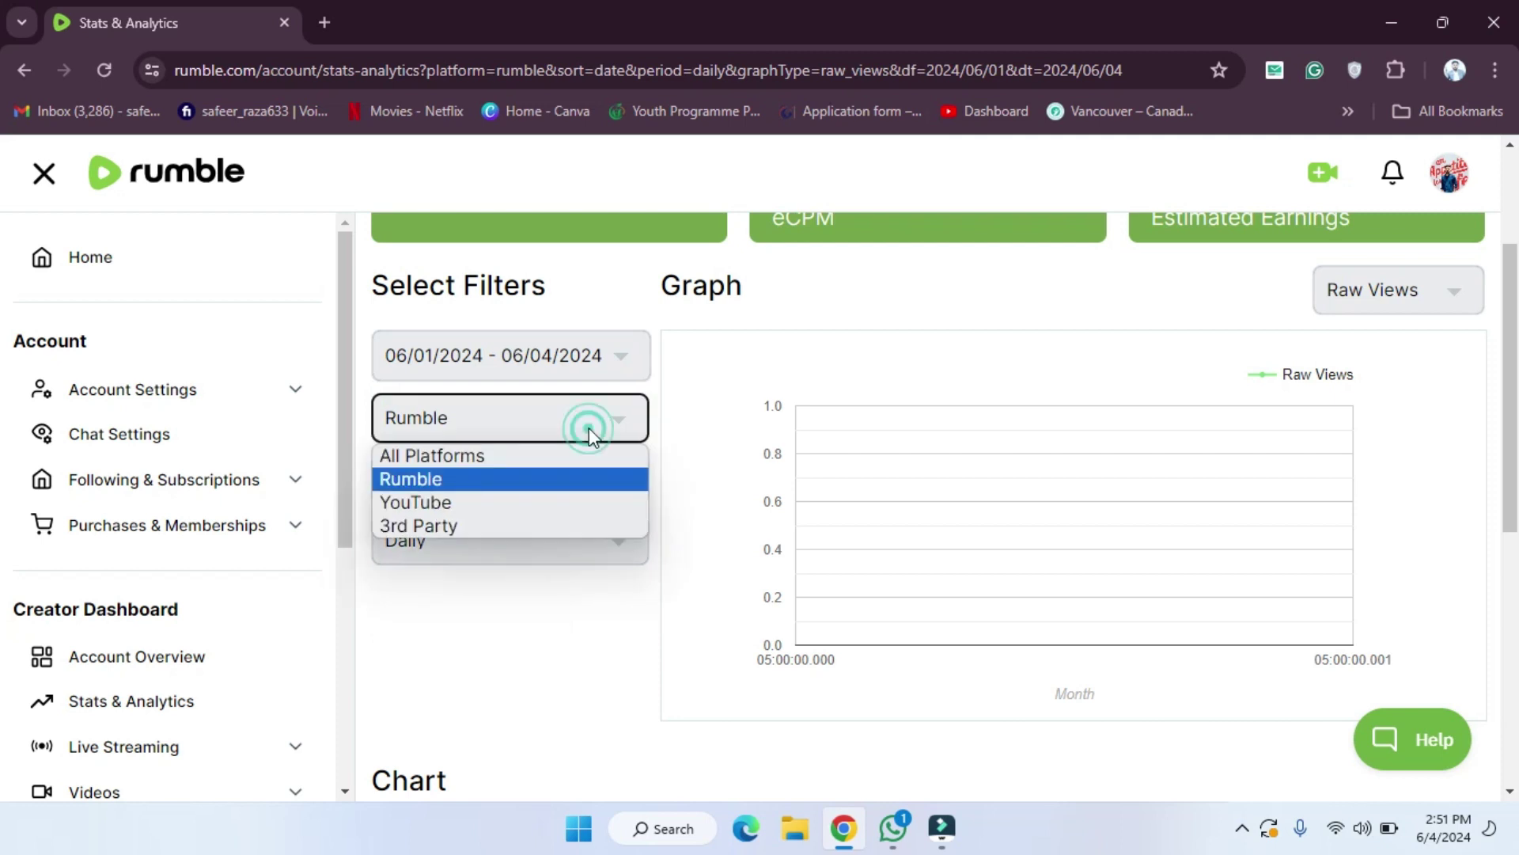
click(499, 441)
click(473, 492)
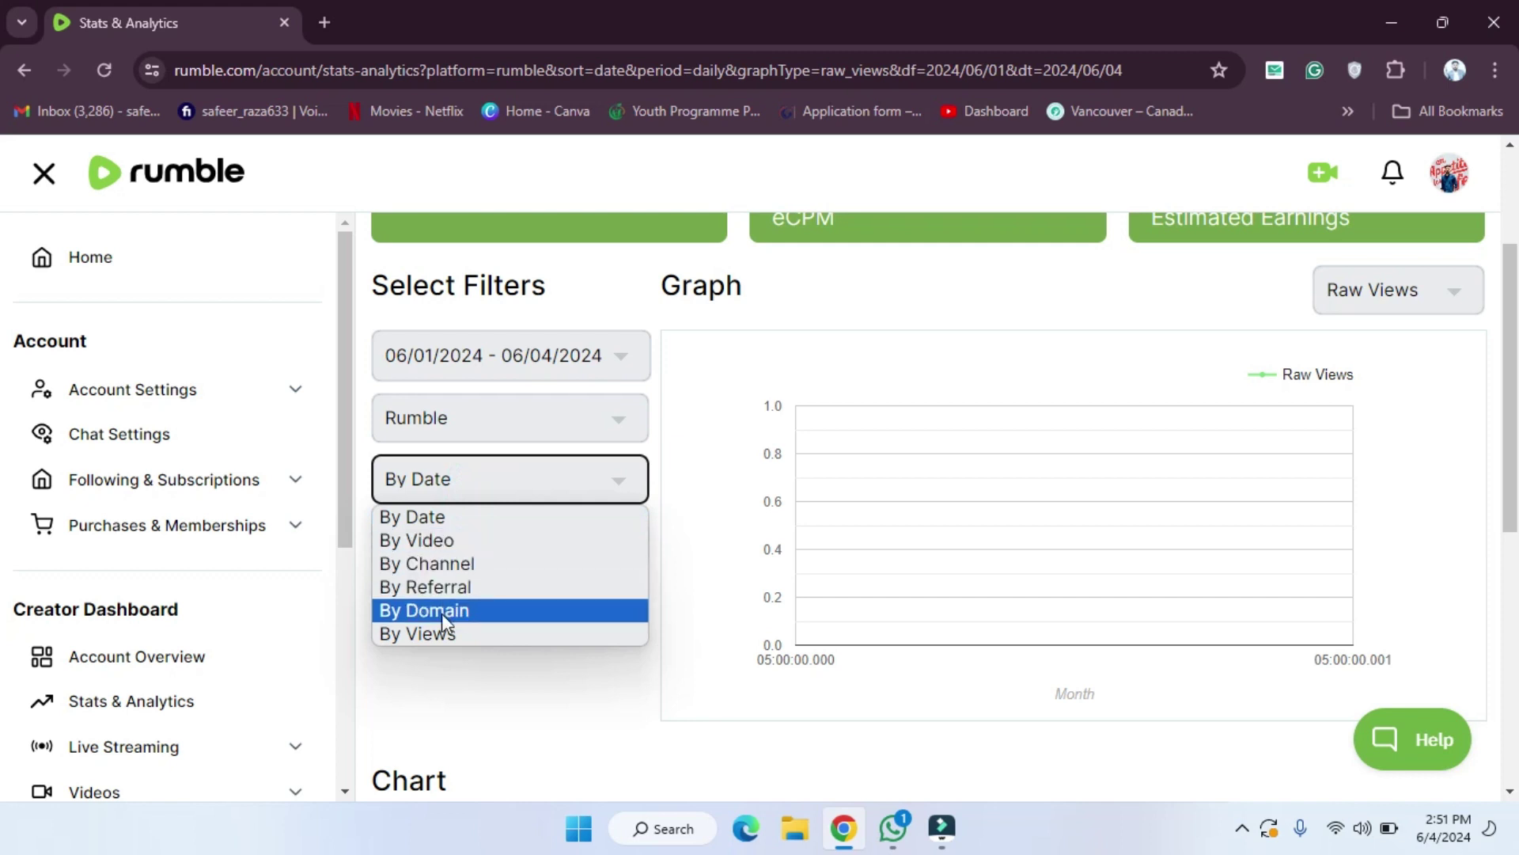
click(507, 470)
click(482, 540)
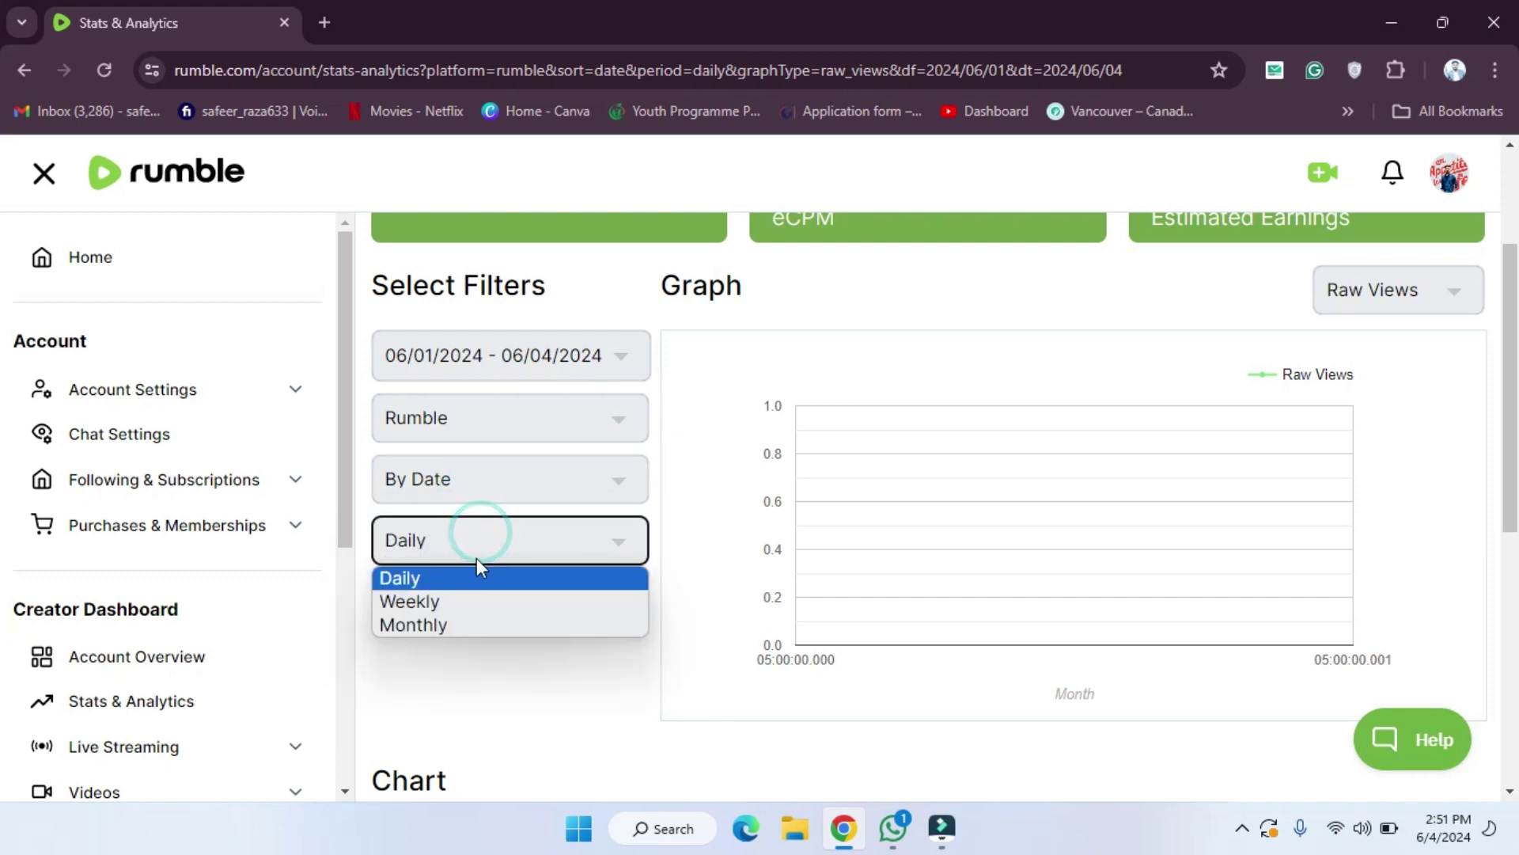
click(466, 602)
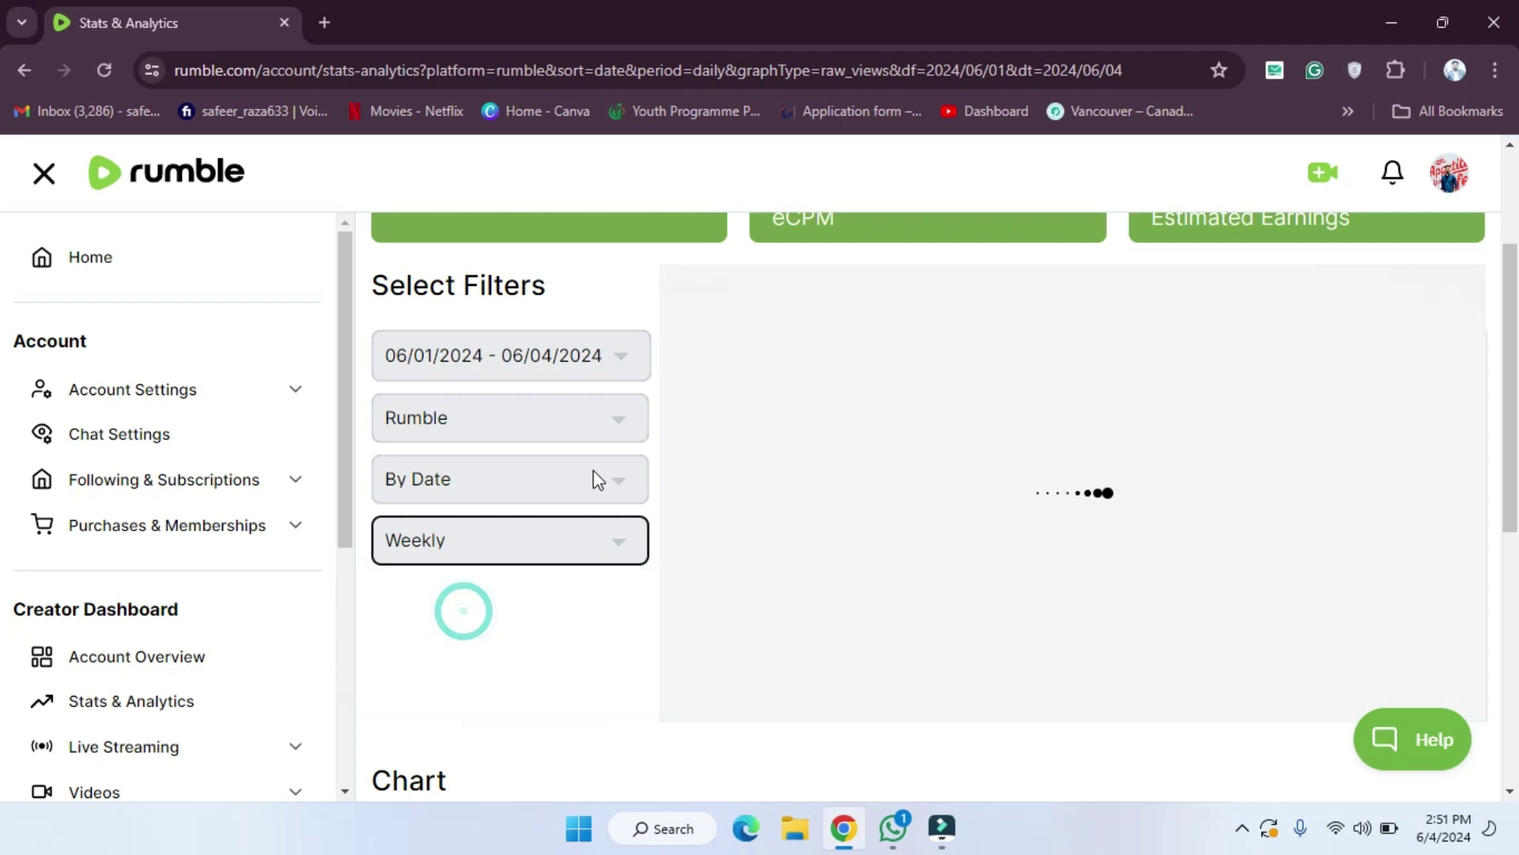
scroll(598, 480, down, 2)
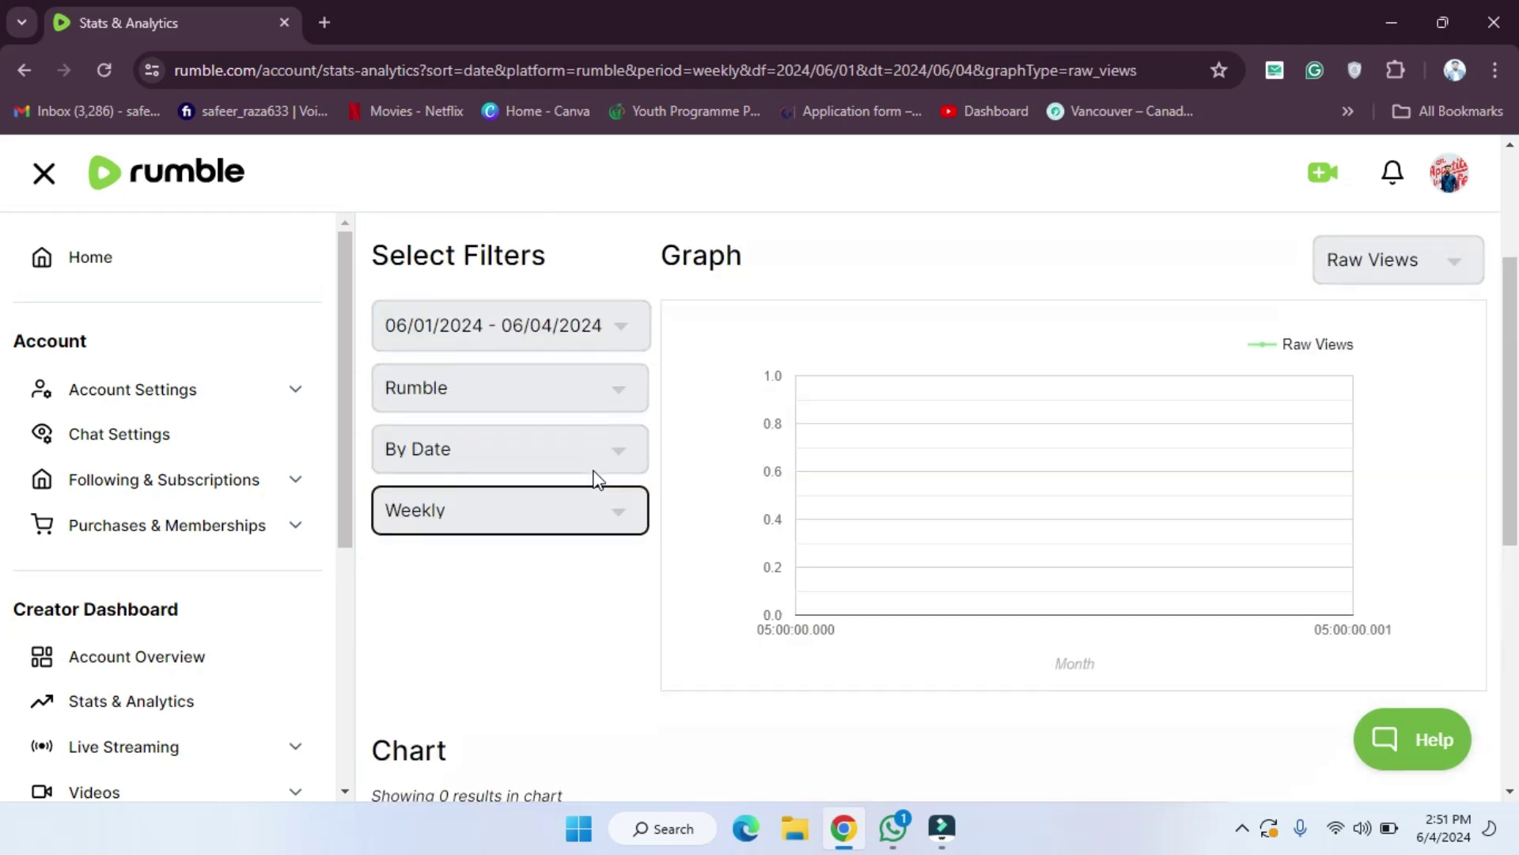
scroll(597, 480, up, 2)
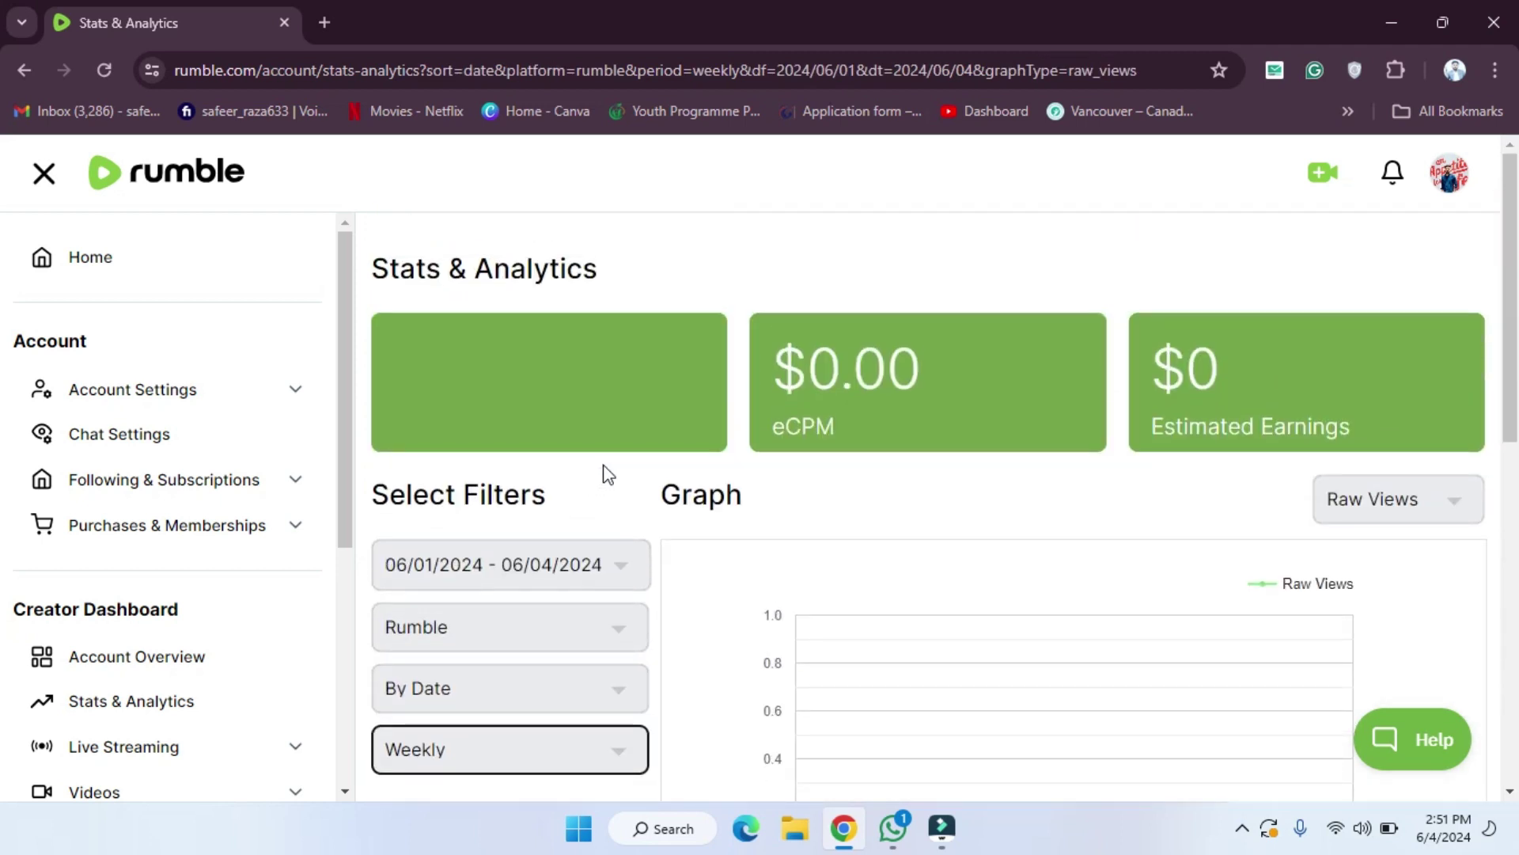